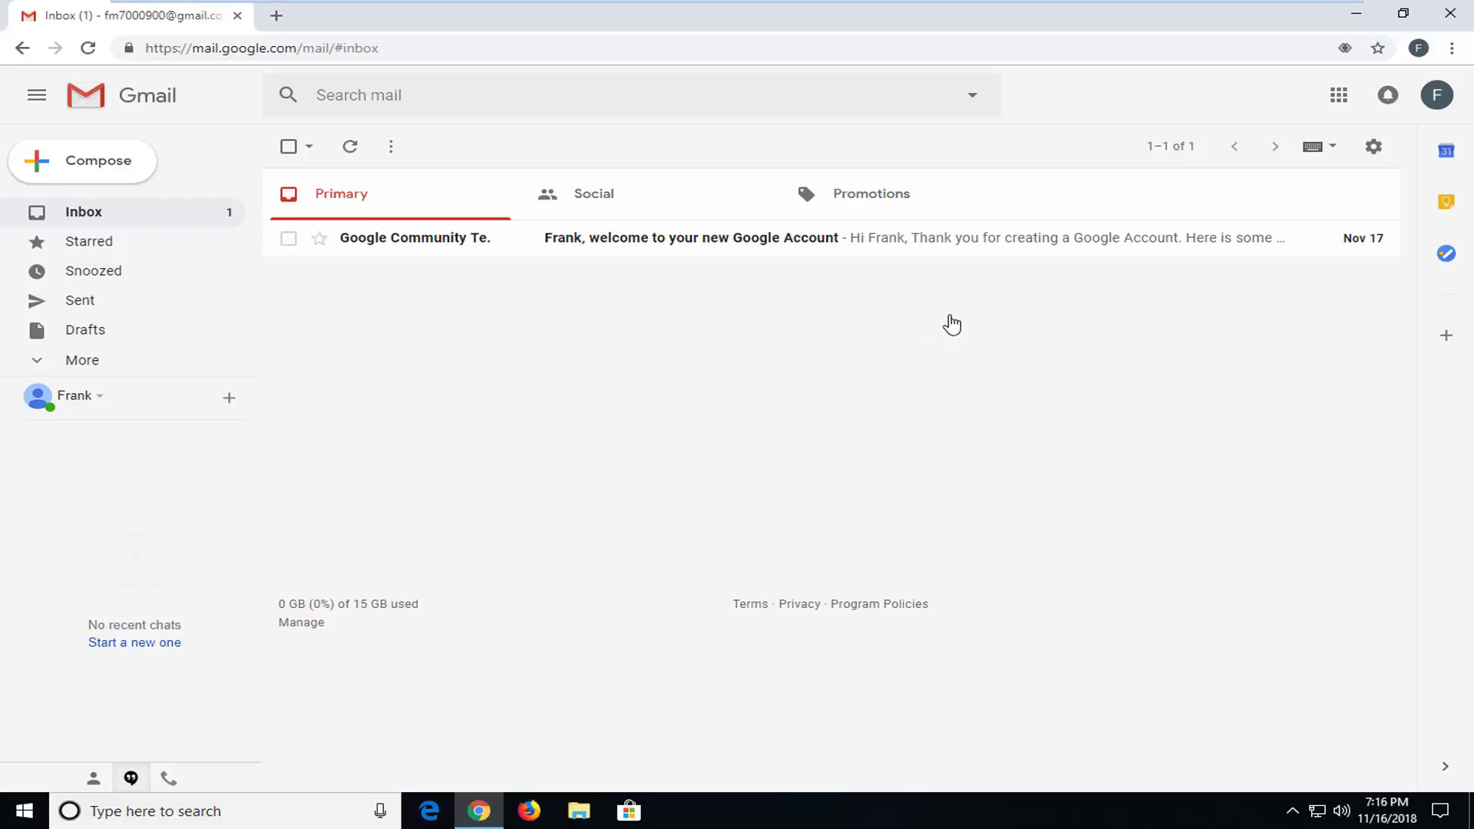
# - Sign out from the avatar menu and sign back in with the pasted password
pyautogui.click(1437, 95)
pyautogui.click(1403, 273)
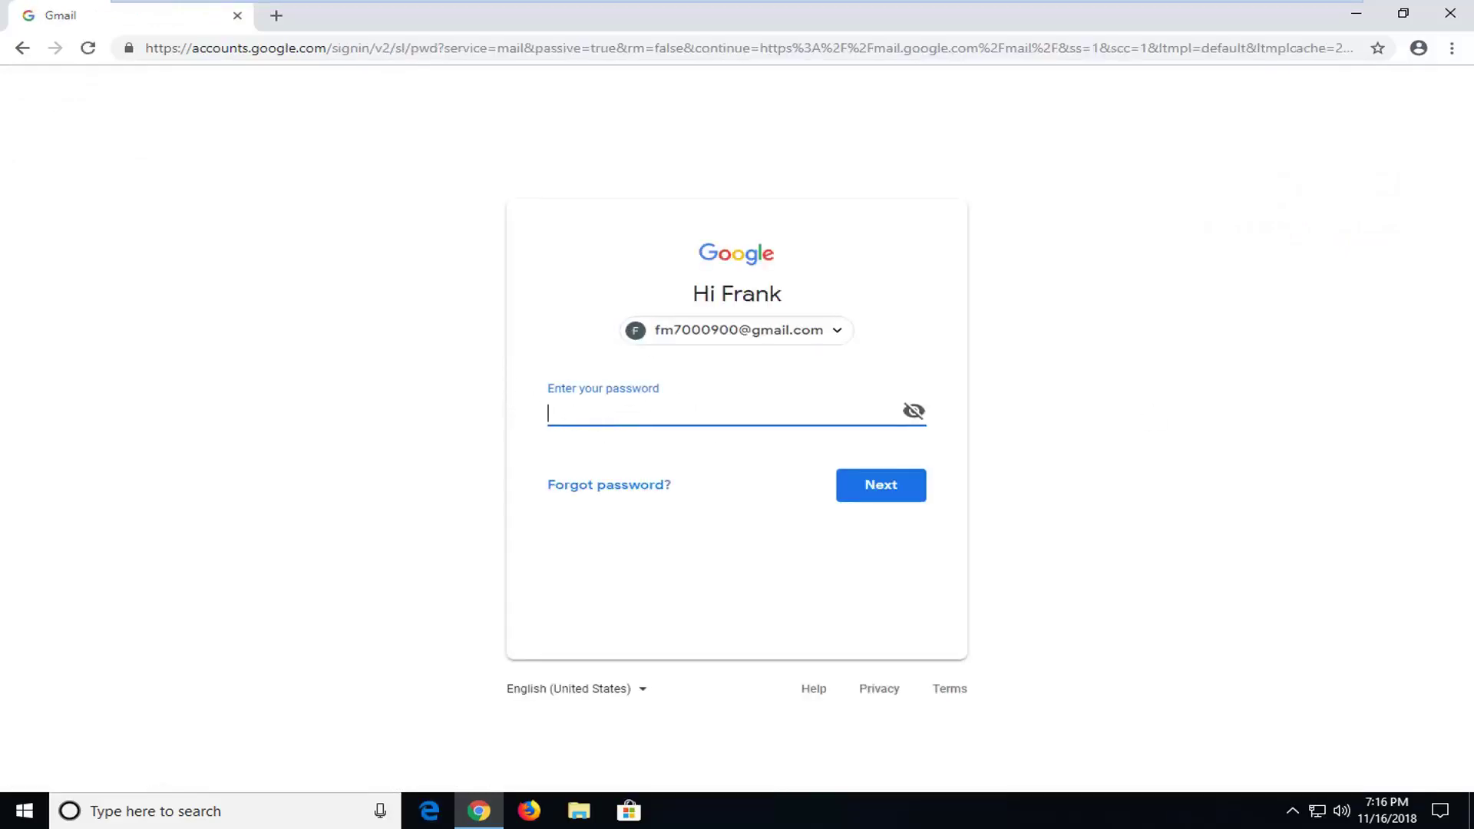
pyautogui.hotkey('ctrl', 'v')
pyautogui.click(843, 482)
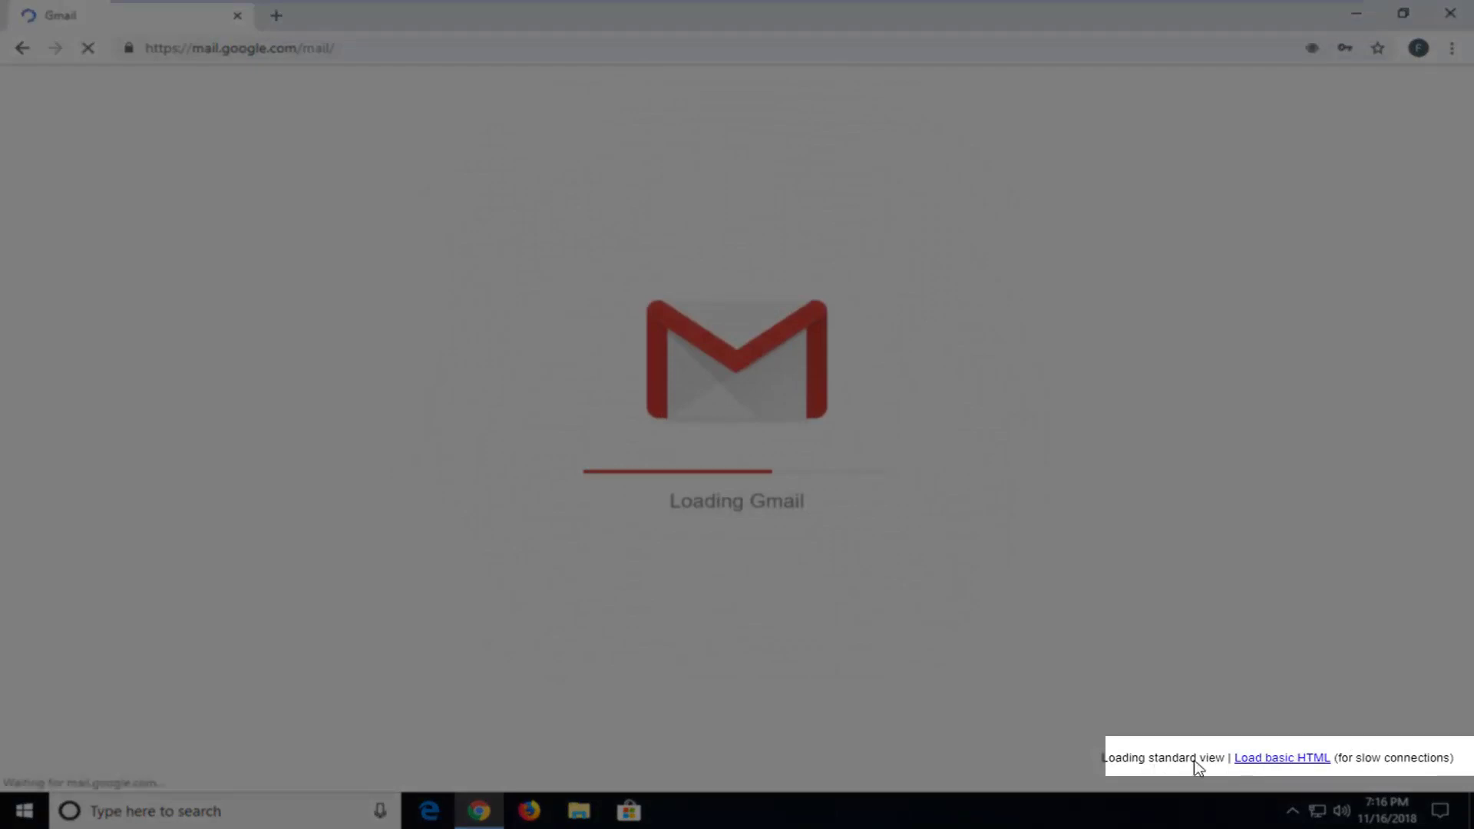
# - Choose 'Load basic HTML' on the loading screen and dismiss Chrome's save-password prompt
pyautogui.click(1292, 763)
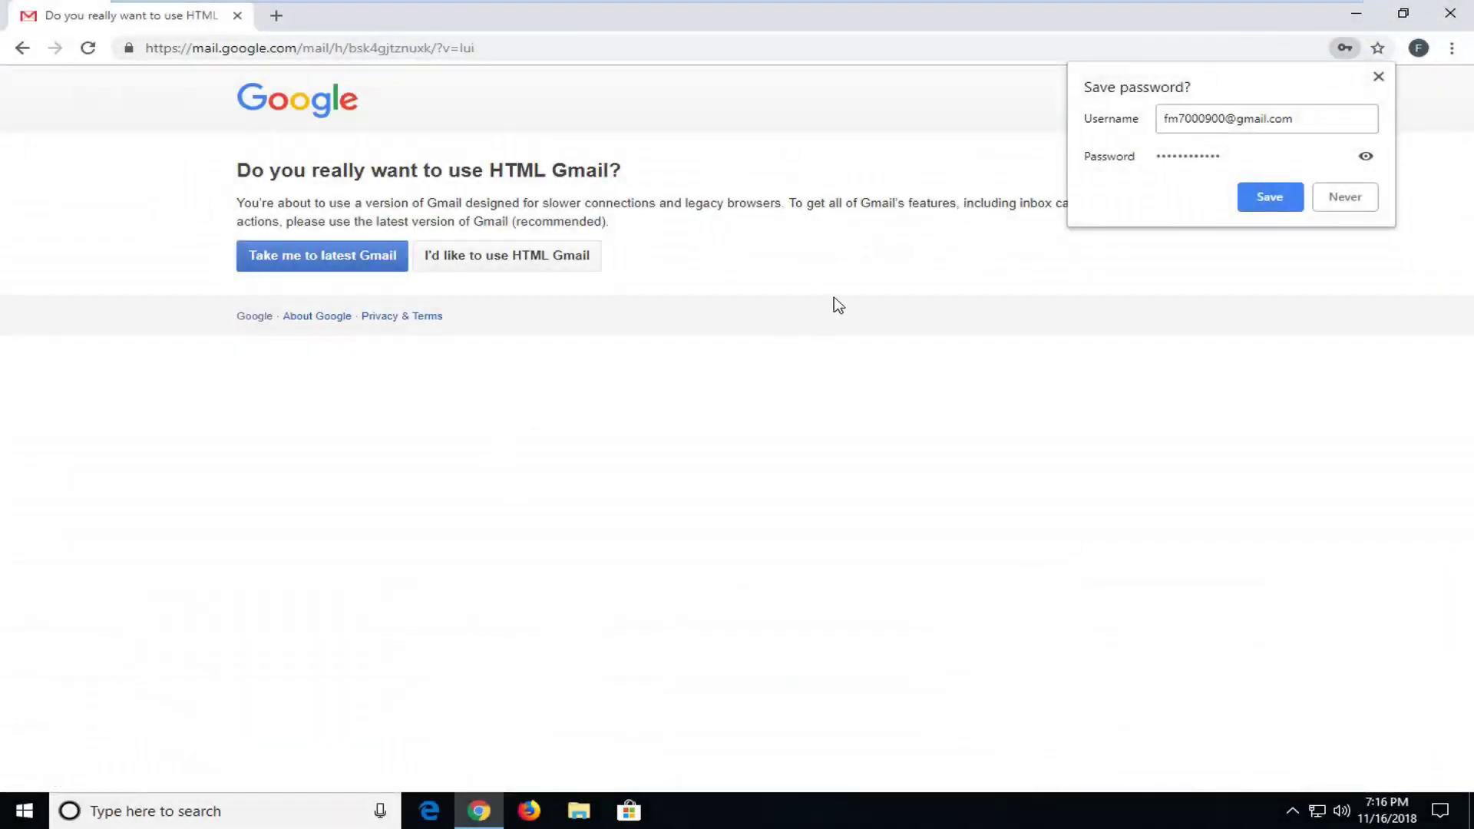
pyautogui.click(286, 197)
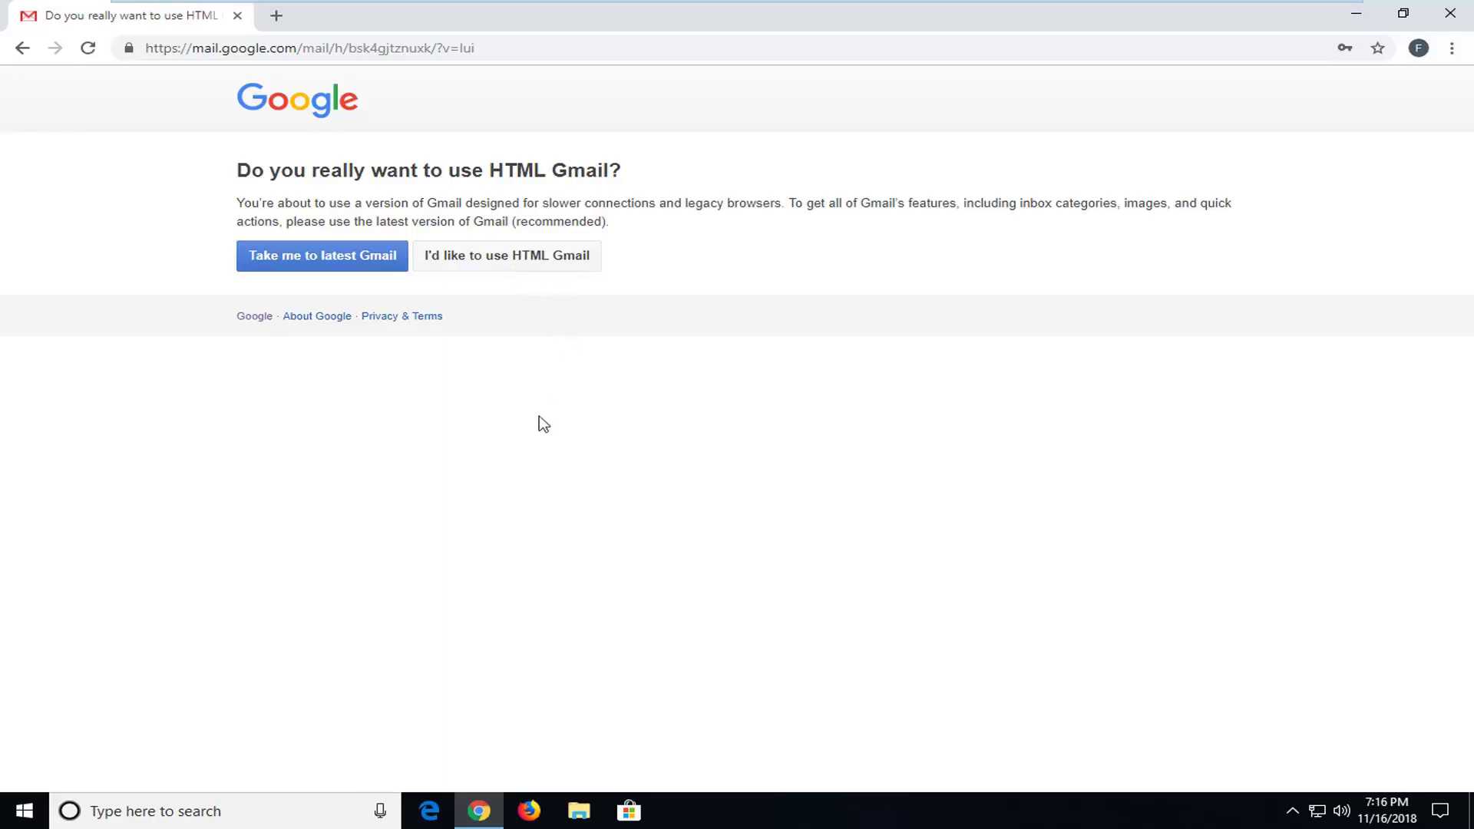
# - Confirm 'I'd like to use HTML Gmail' on the confirmation page
pyautogui.click(481, 262)
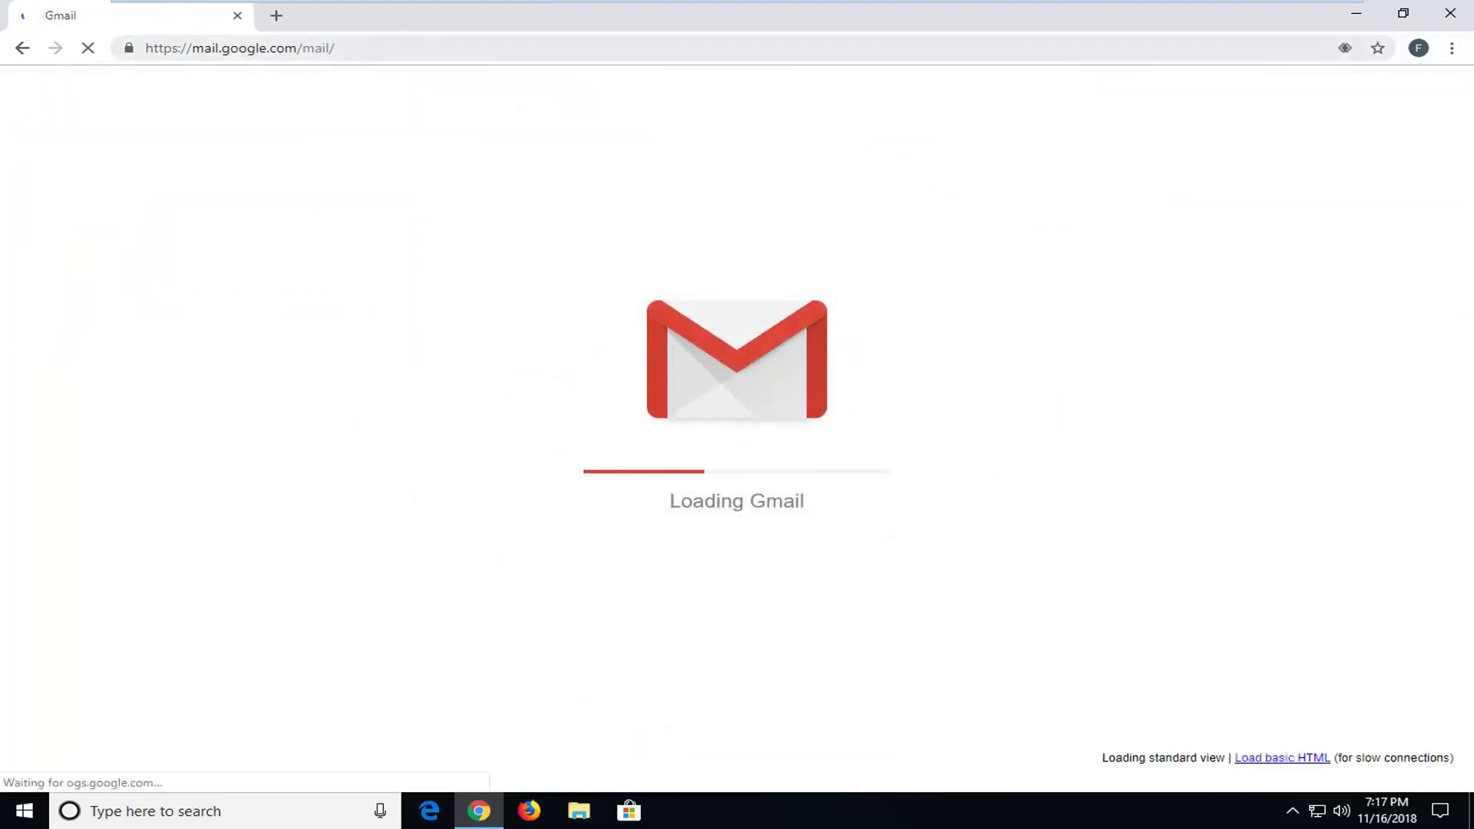
# - Go to the pasted basic HTML address (mail/h/...?v=lui) in the address bar
pyautogui.click(281, 52)
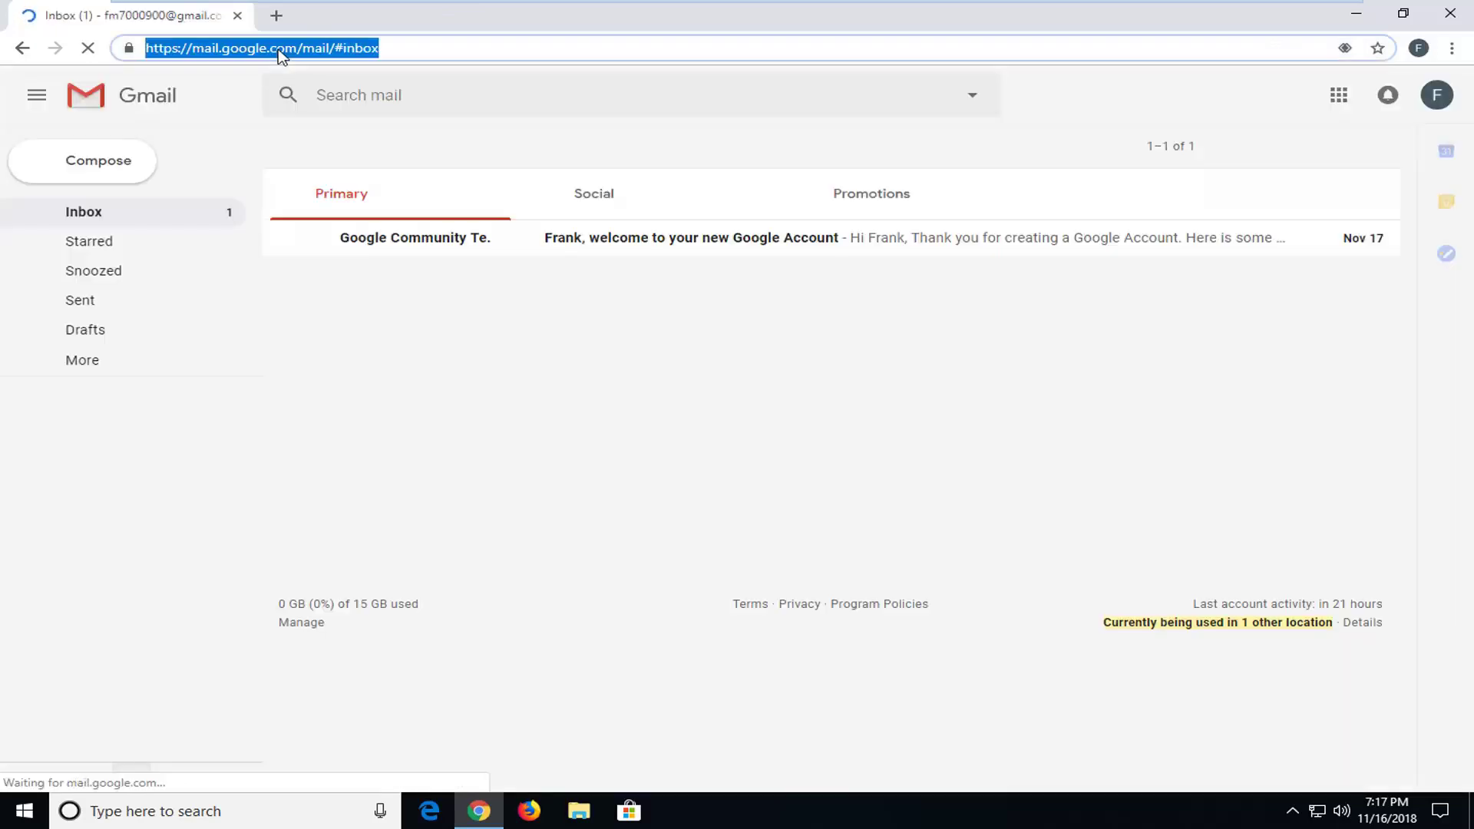
pyautogui.write('https://mail.google.com/mail/h/1awhzkp2rdmqy/?v=lui')
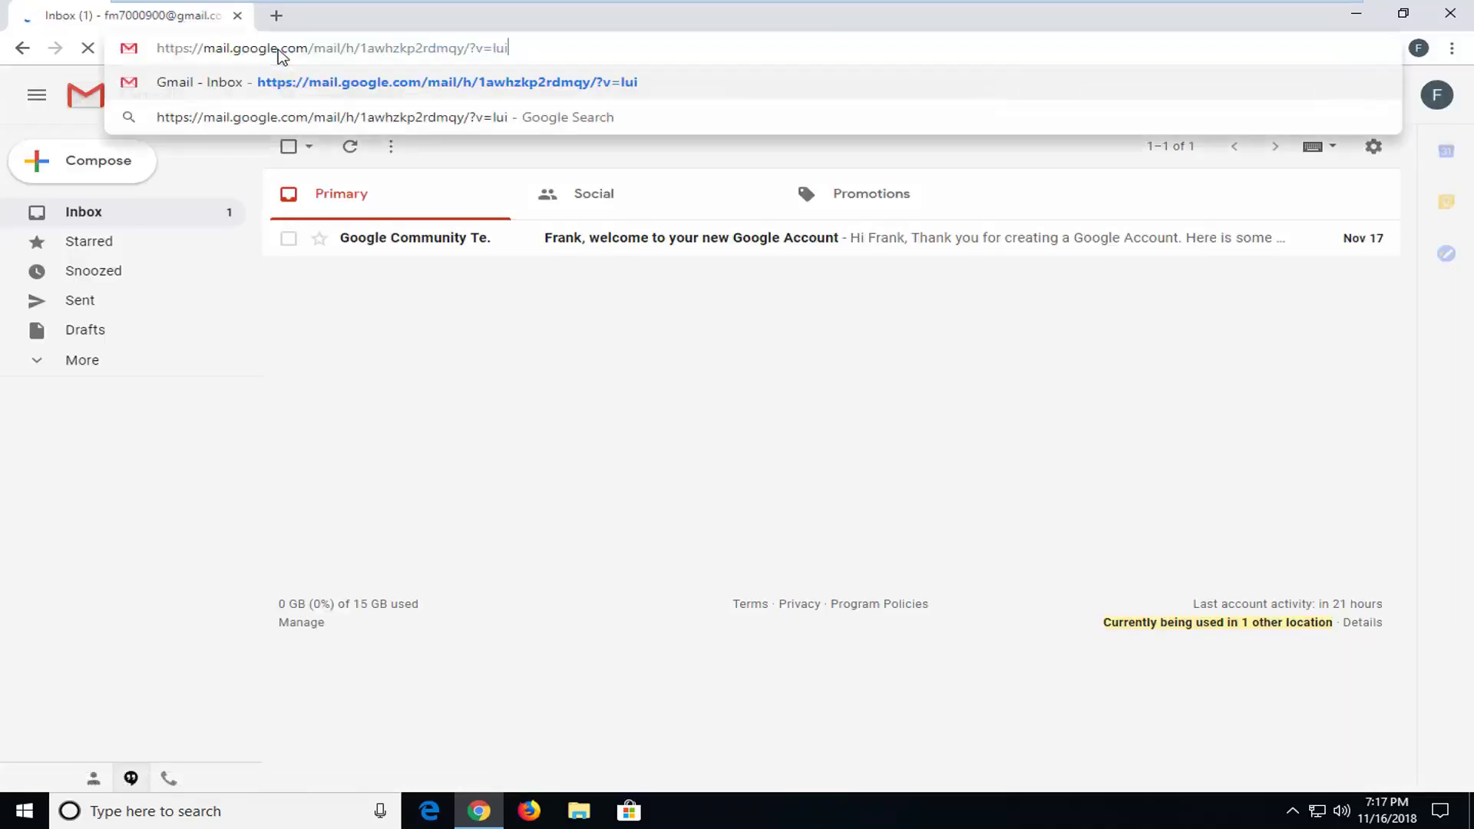
pyautogui.press('Return')
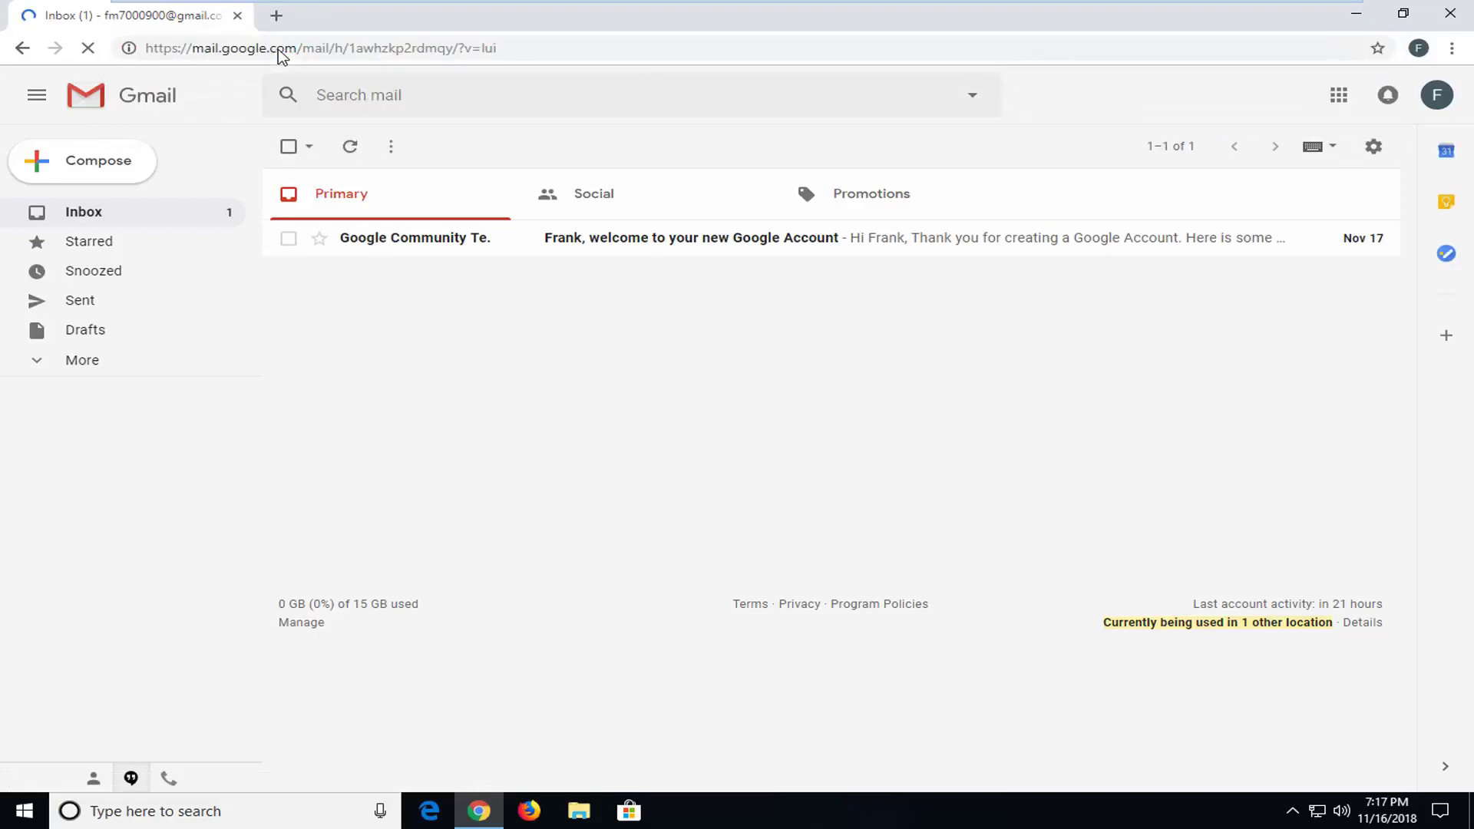